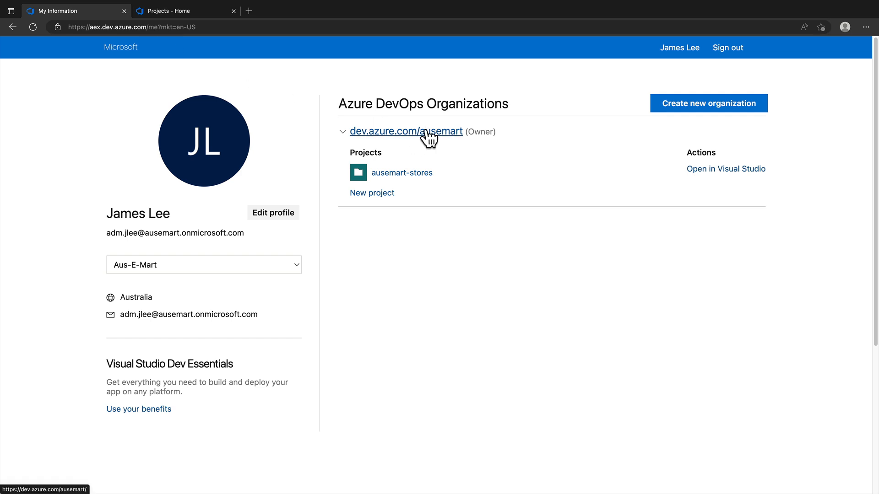
Step: Open the ausemart organization's settings and review its parallel jobs for private and public projects
click(124, 11)
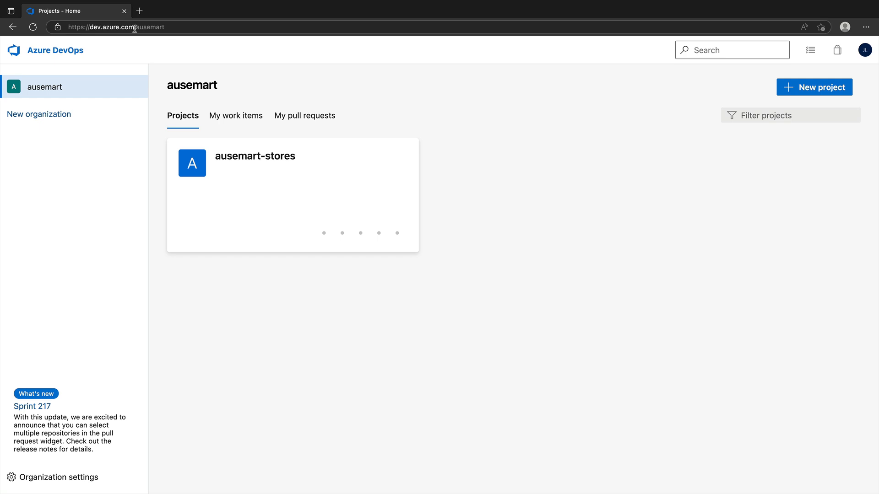
click(59, 479)
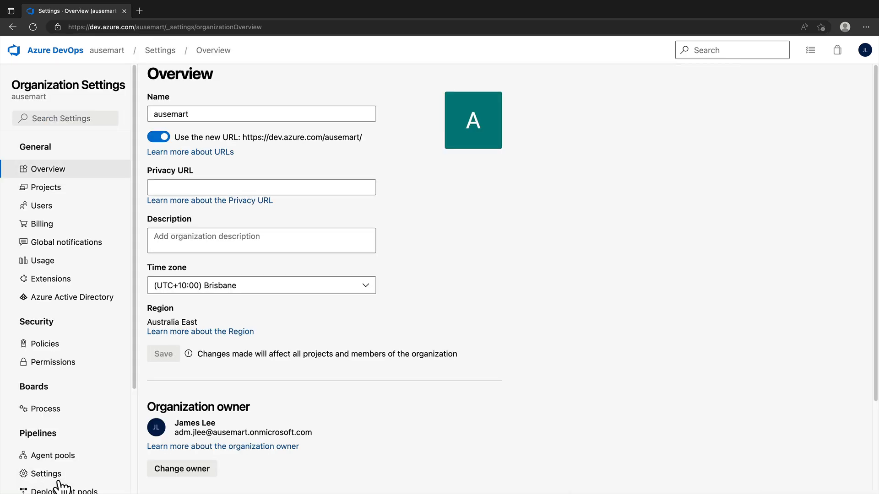
drag(135, 247, 135, 361)
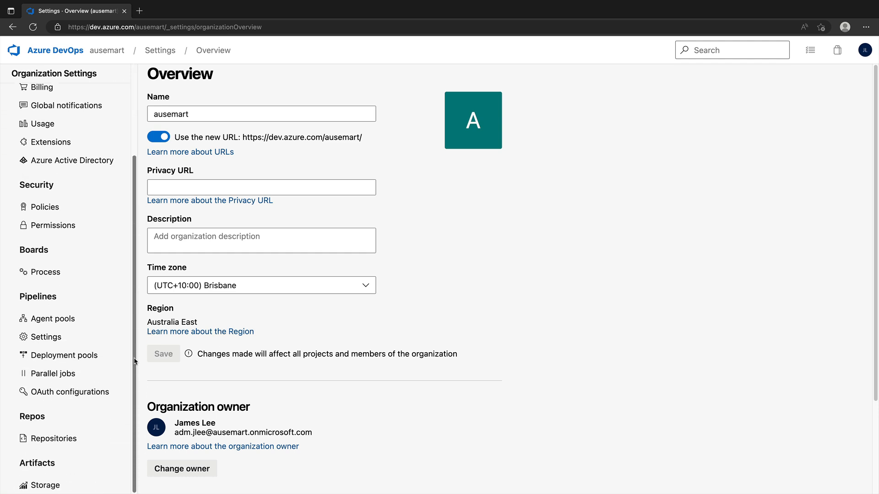
click(69, 373)
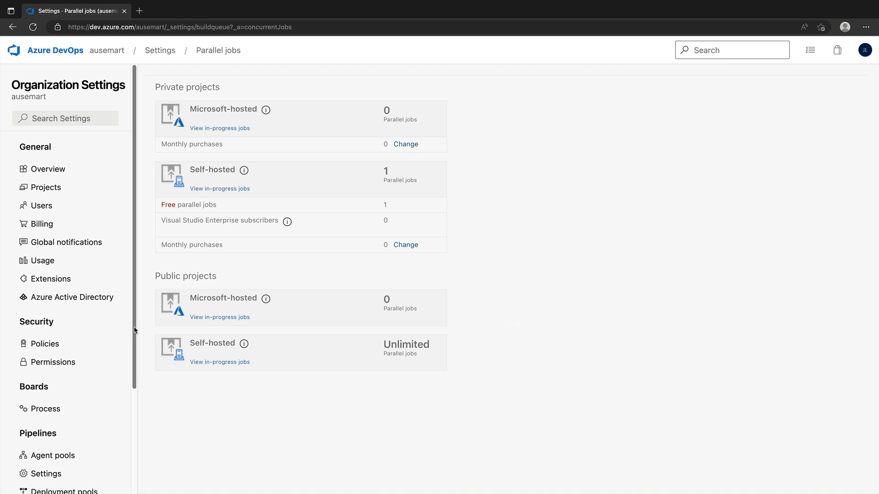
Step: Inspect the agents of the Default agent pool and view the new-agent setup instructions, closing them without downloading anything
drag(136, 330, 136, 410)
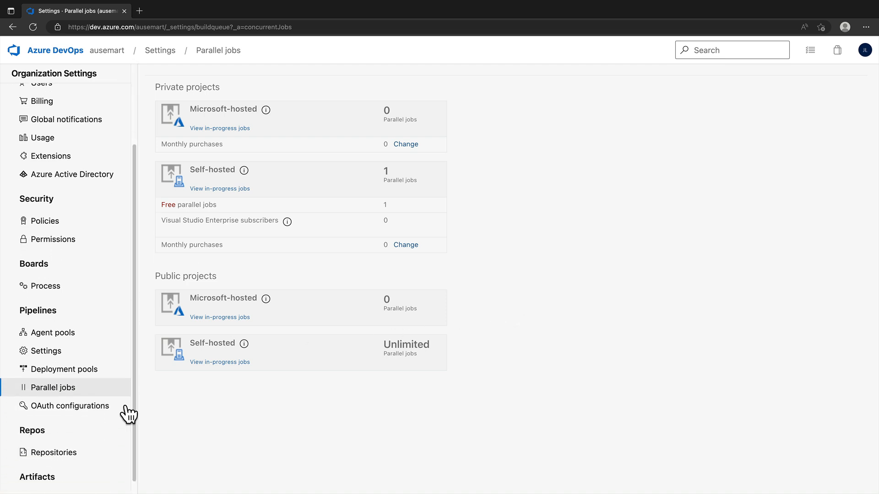
click(73, 334)
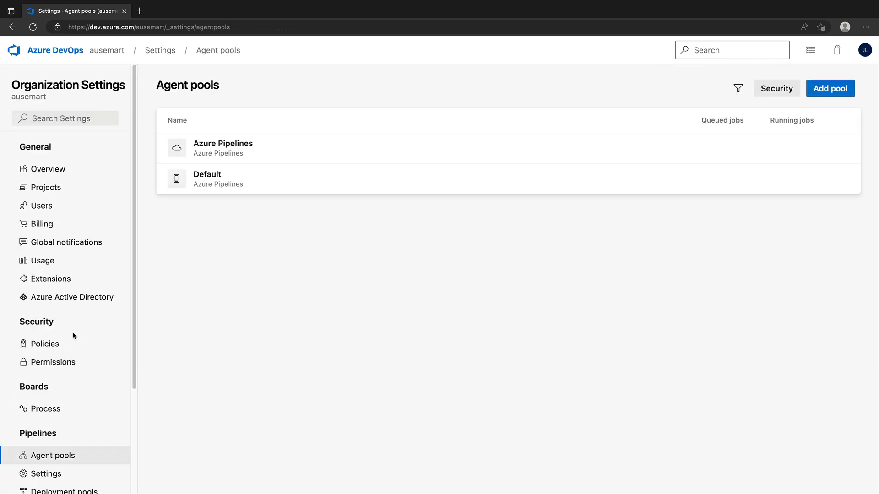
click(206, 180)
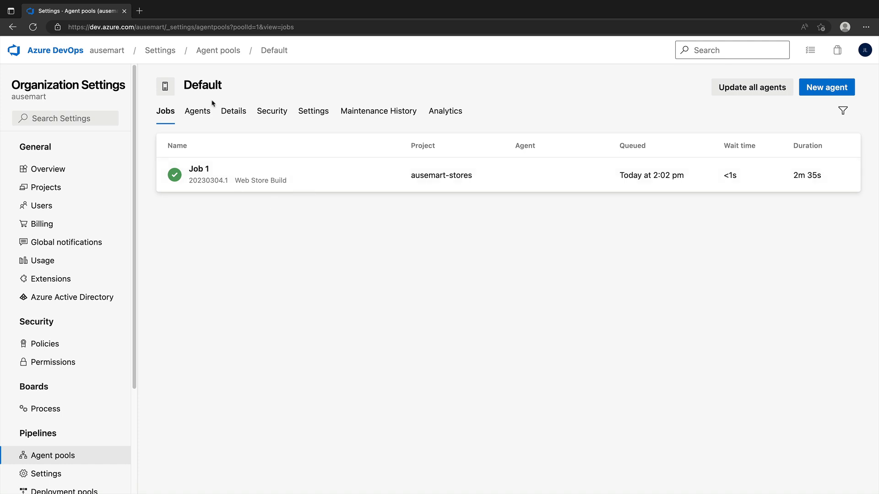
click(192, 118)
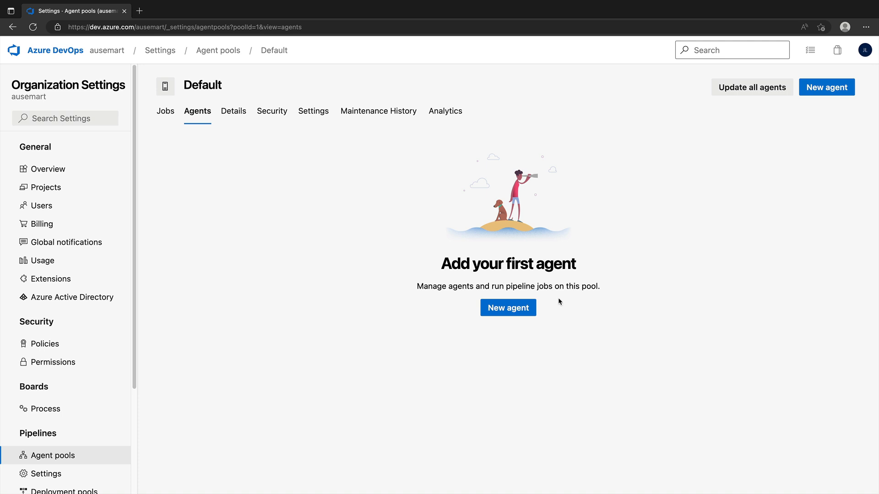
click(511, 310)
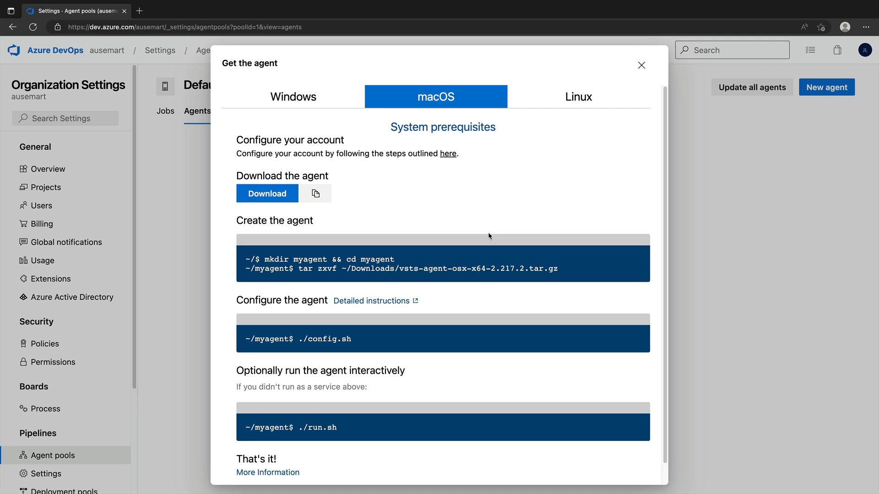
click(638, 72)
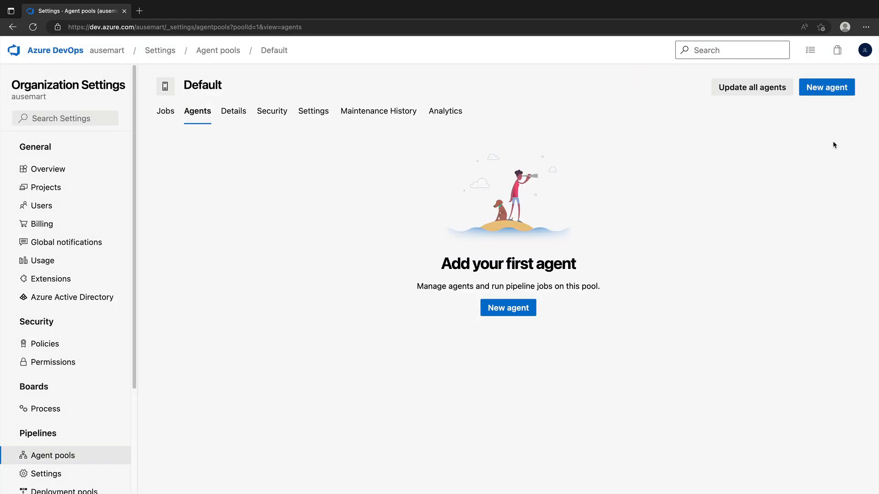
Step: Open the signed-in account's security settings at the personal access tokens page
click(864, 50)
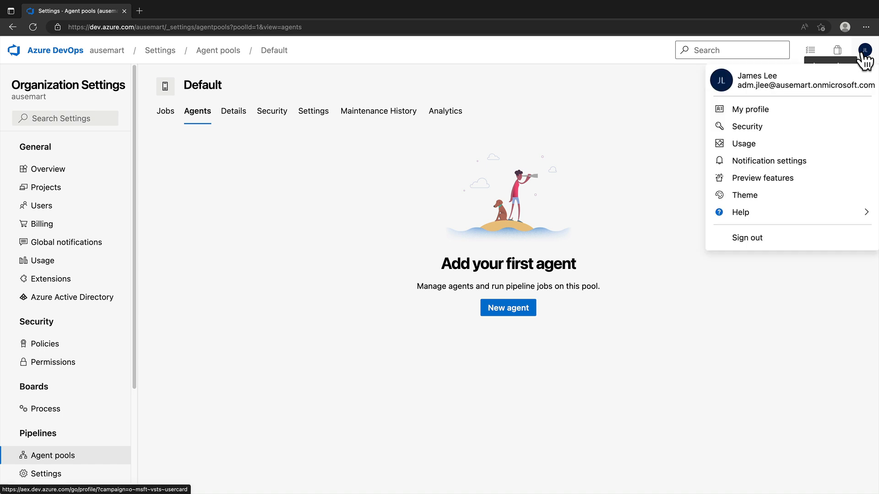
click(766, 129)
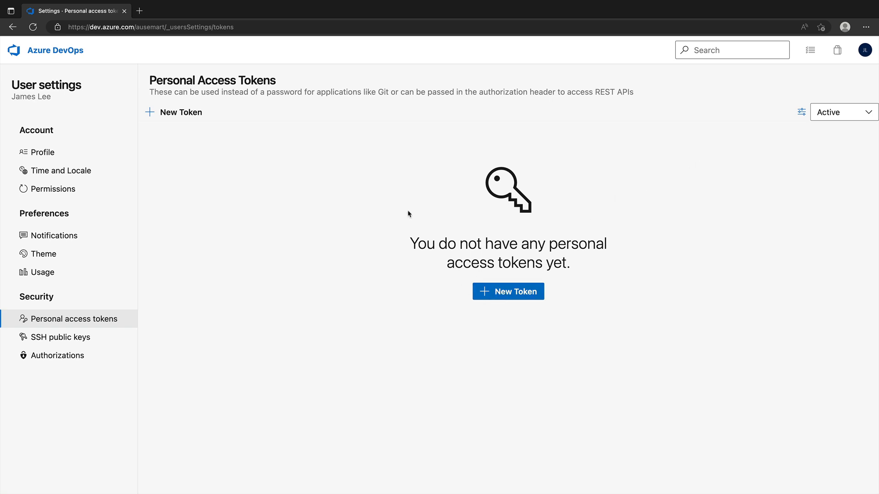
drag(149, 80, 273, 79)
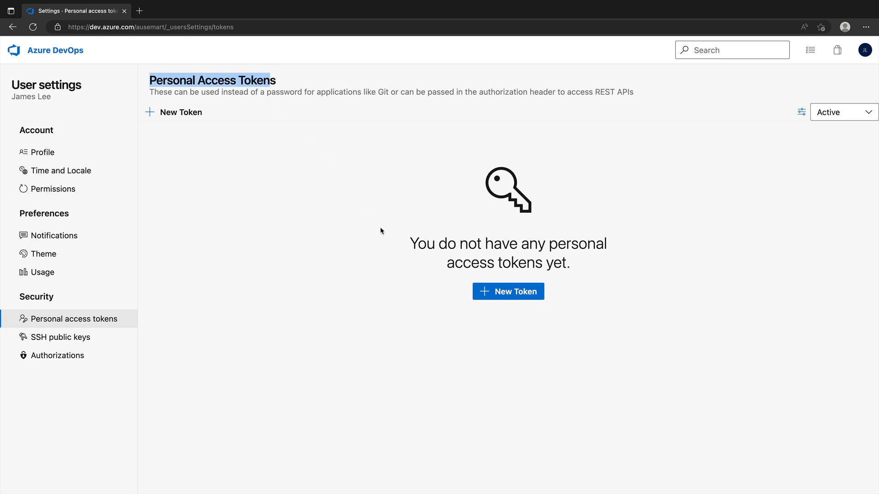
click(369, 214)
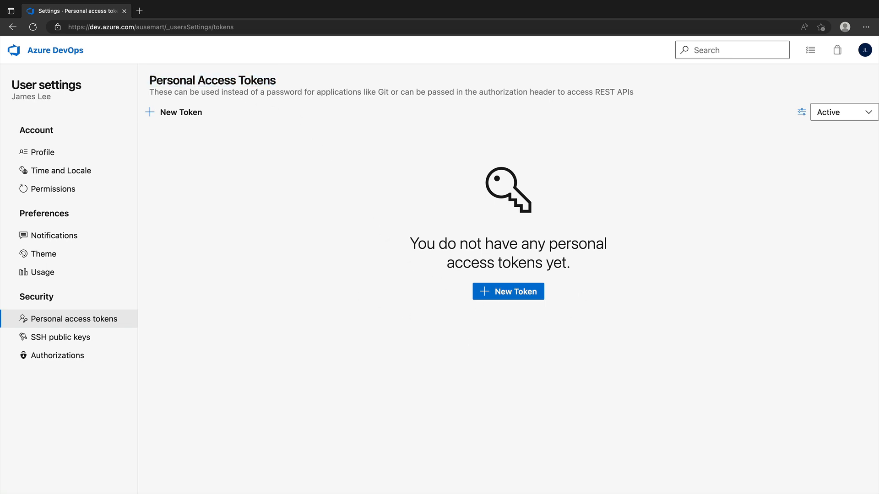
Step: Create a personal access token named pat-deploy-agents with the Agent Pools Read & manage scope
click(505, 295)
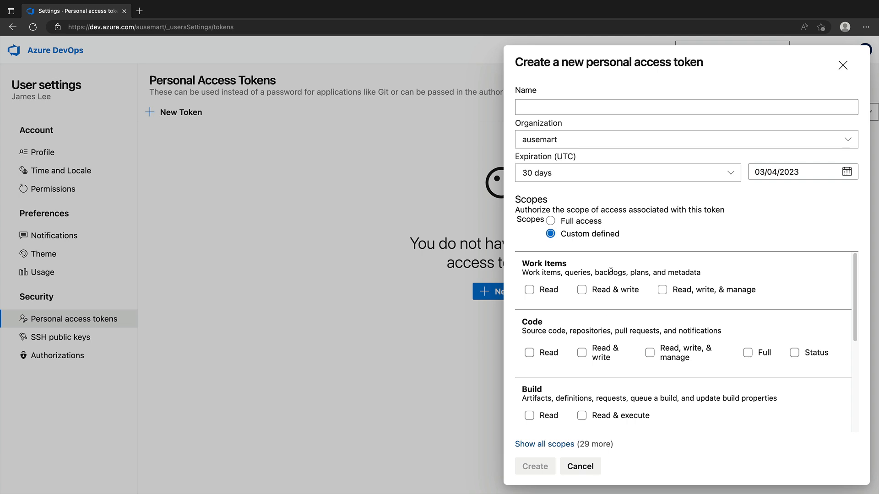
drag(855, 273, 854, 257)
click(552, 445)
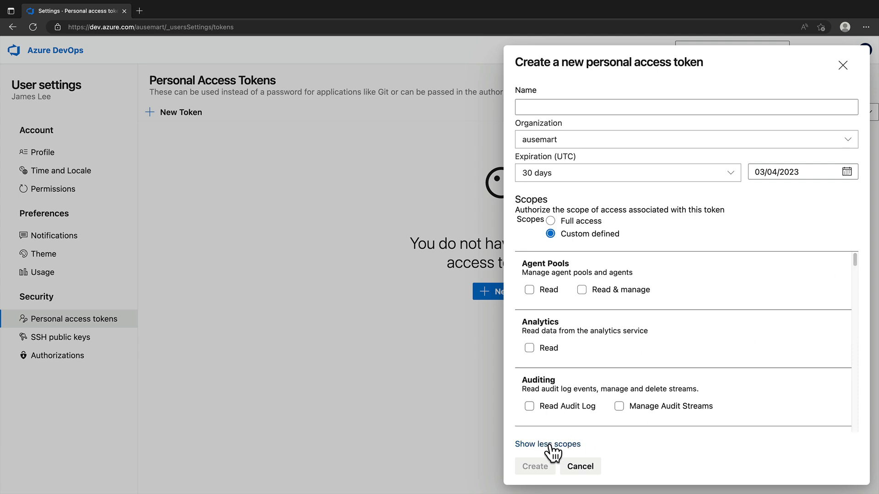
click(582, 290)
click(546, 109)
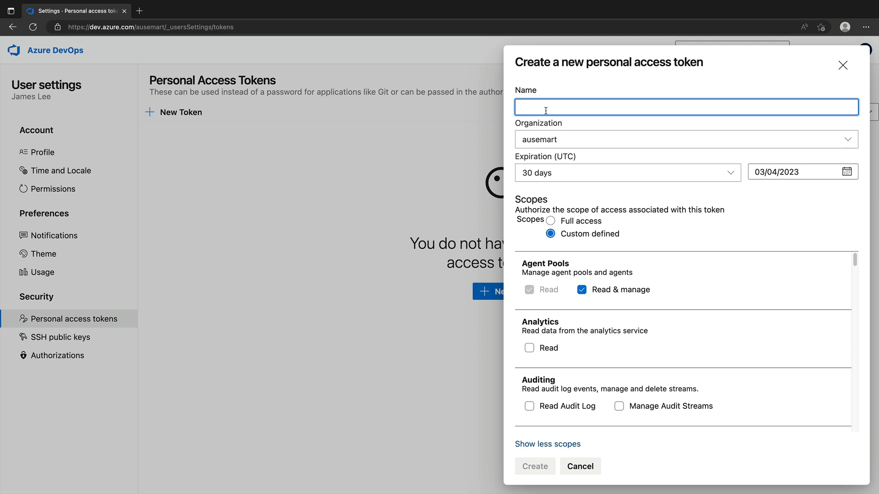
text(pat-deploy-agents)
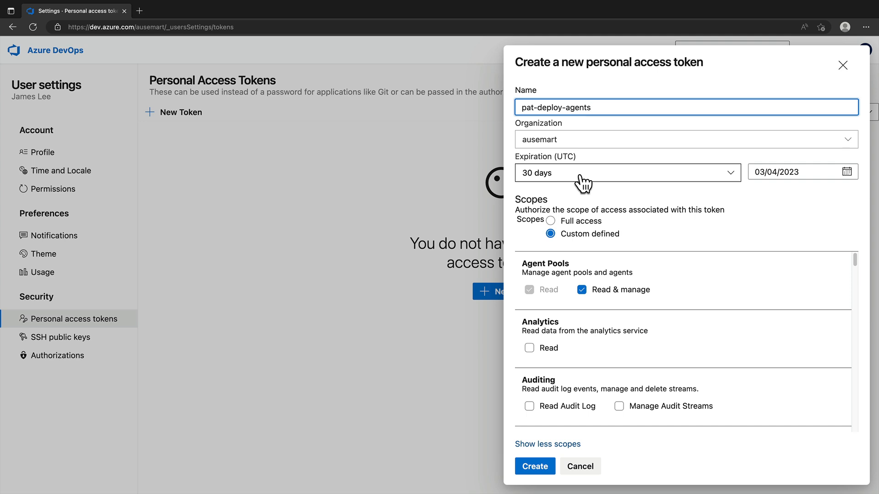
click(535, 466)
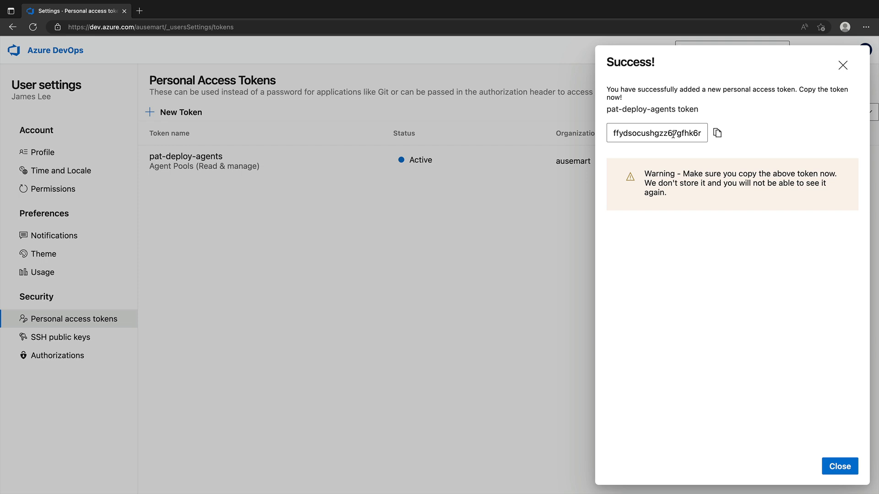
Step: Copy the new personal access token, dismiss its dialog and return to the ausemart organization's project overview
click(717, 134)
click(831, 469)
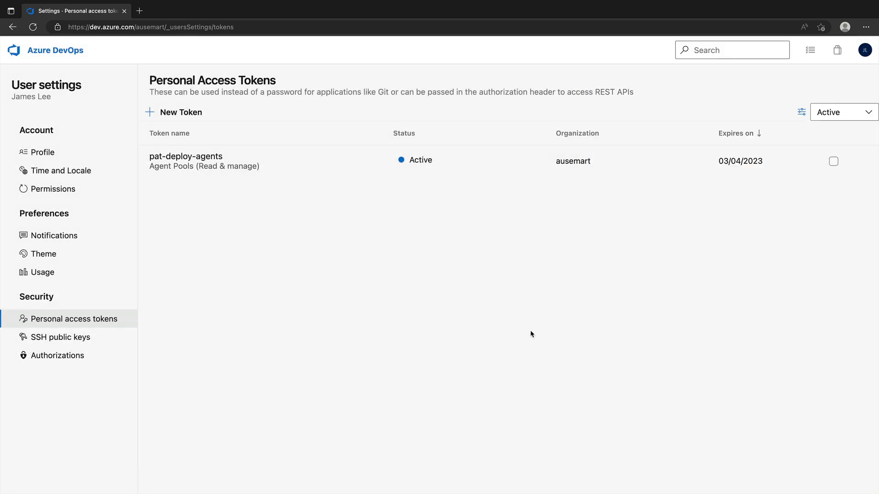
click(58, 51)
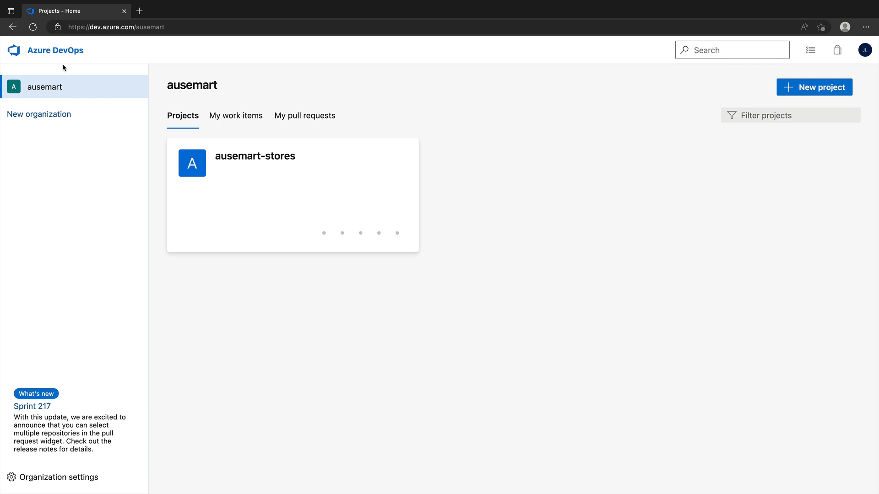
Step: Open the Azure portal custom deployment link for the vm-ado-agent.json template in a new browser tab
click(139, 11)
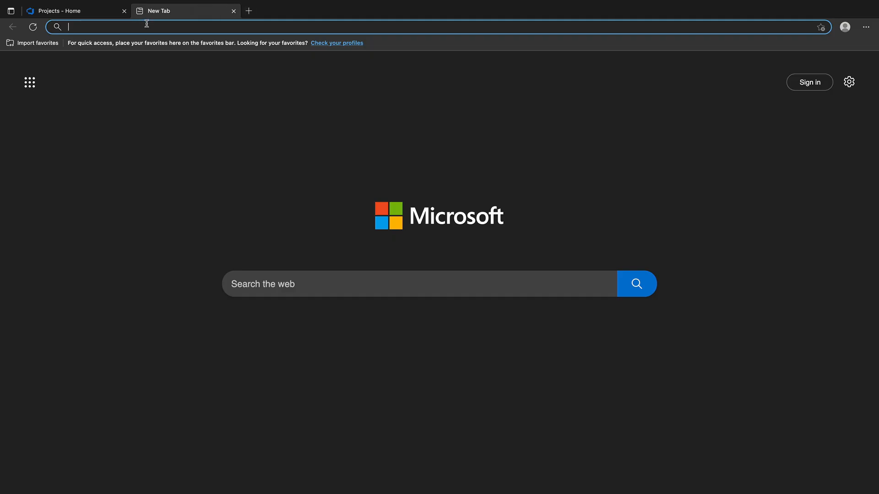
key(ctrl+v)
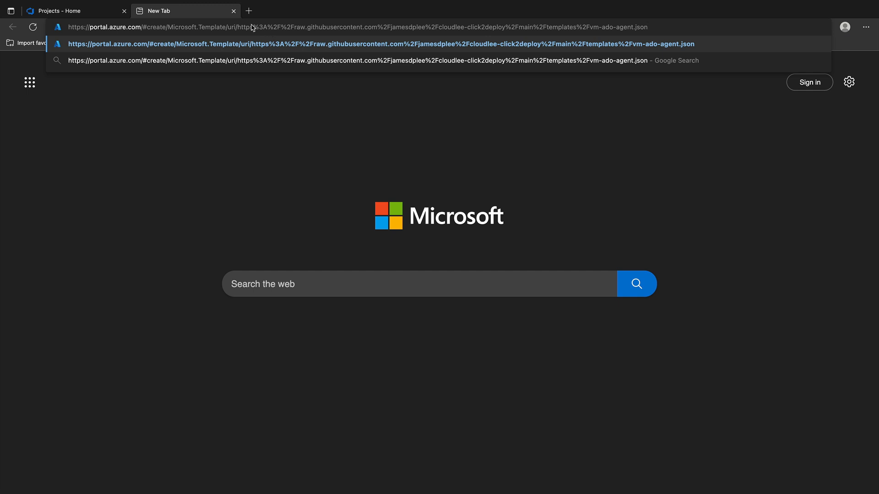
key(Return)
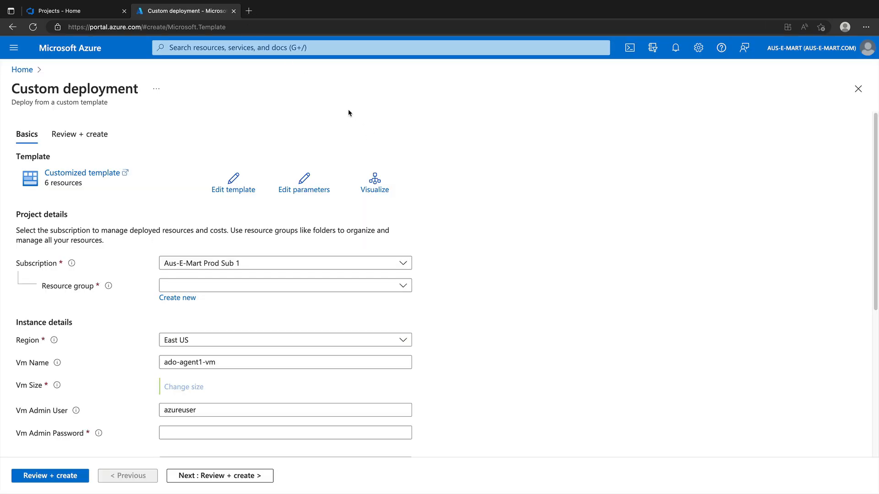
Step: Create a new resource group named ado-agents-rg for the deployment and set the region to Australia East
scroll(479, 195, down, 1)
scroll(479, 199, down, 1)
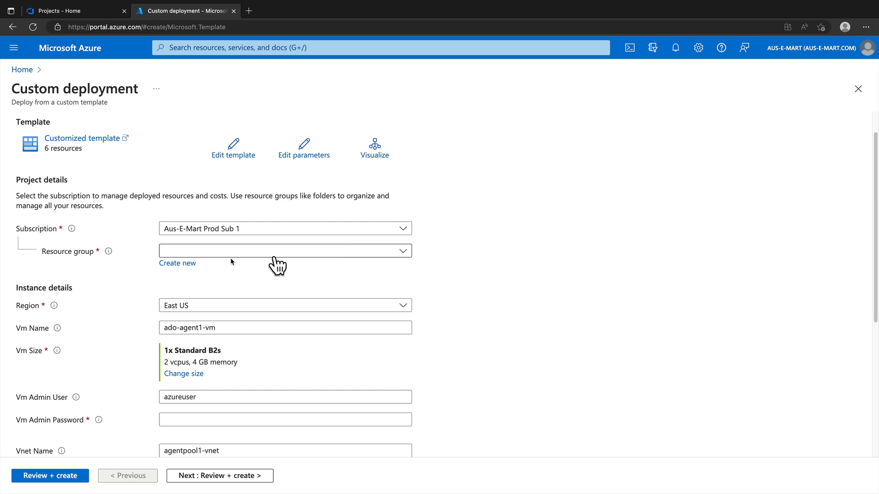
click(188, 265)
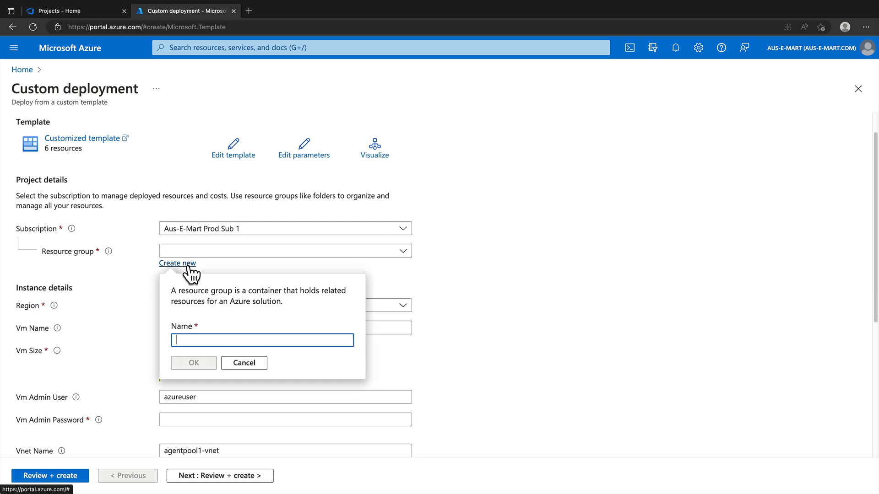
text(ado-agents-rg)
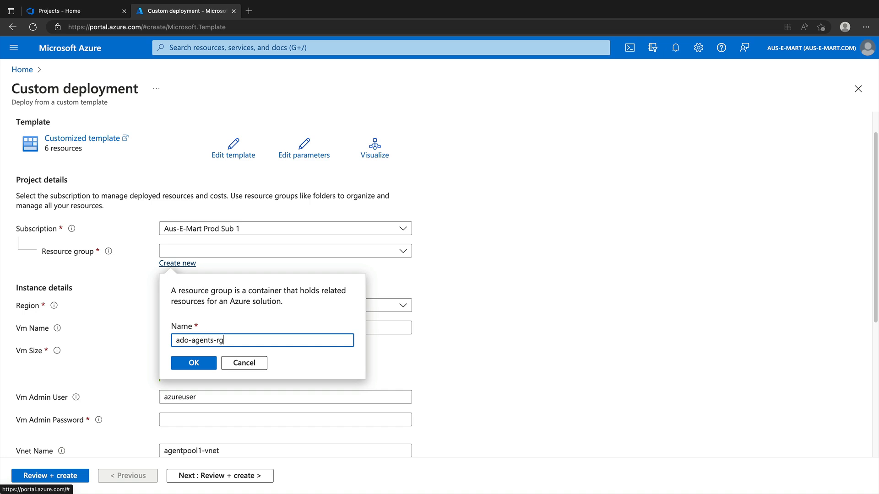
click(194, 364)
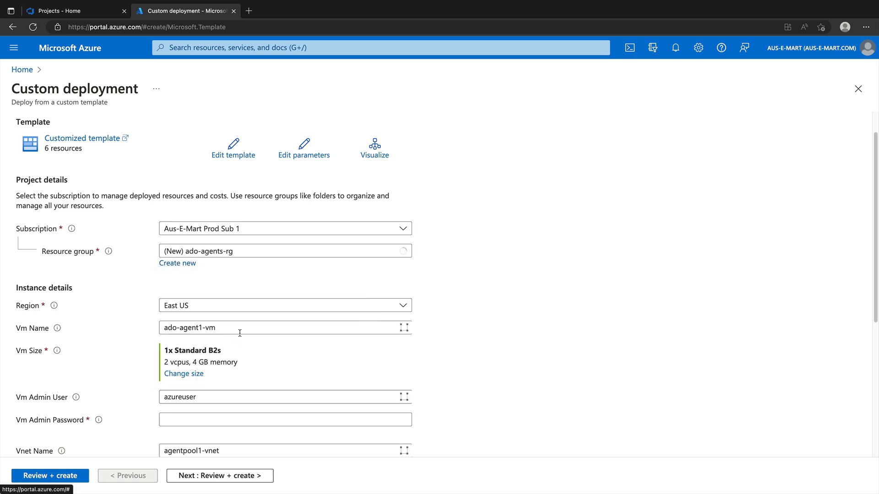
click(229, 311)
click(227, 122)
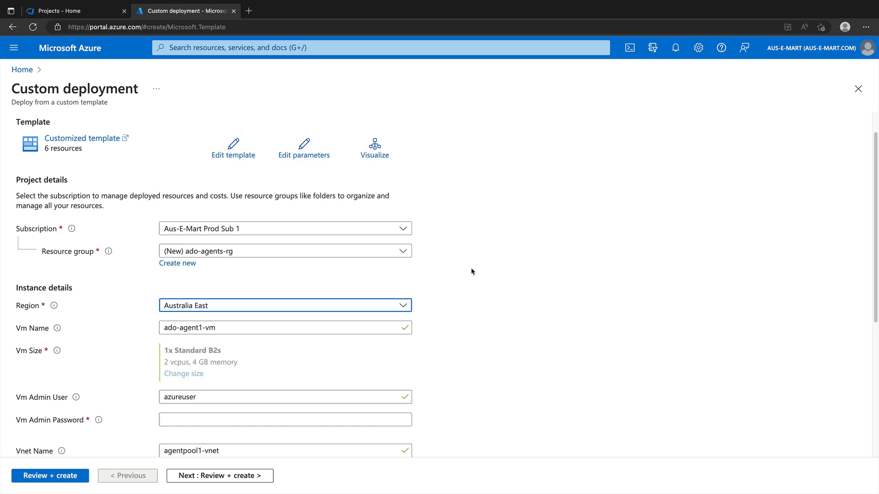
Step: Replace the default VM admin user name and enter the VM admin password in the instance details
scroll(531, 296, down, 3)
scroll(531, 299, down, 3)
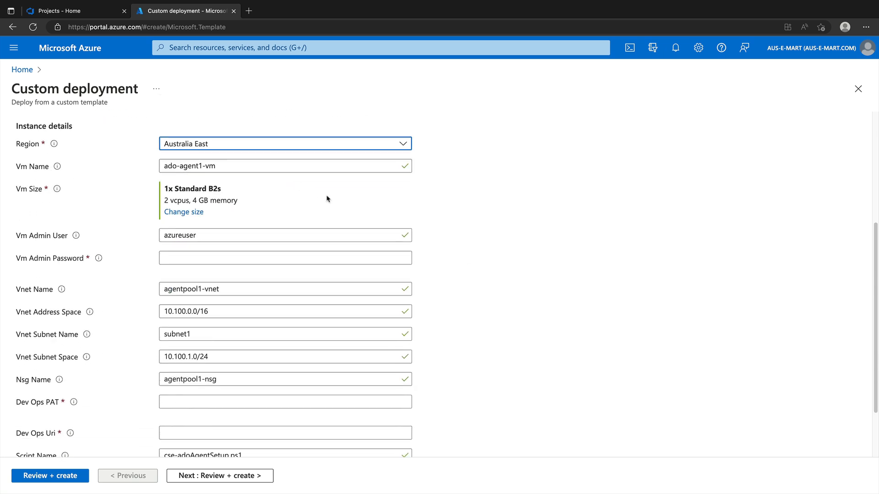
double_click(243, 232)
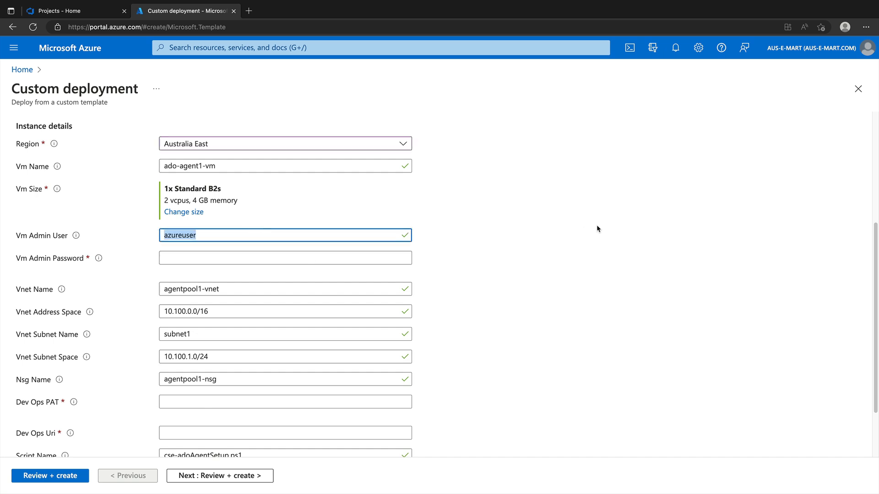
Step: Paste the copied personal access token into the deployment's Dev Ops PAT field
scroll(597, 225, down, 3)
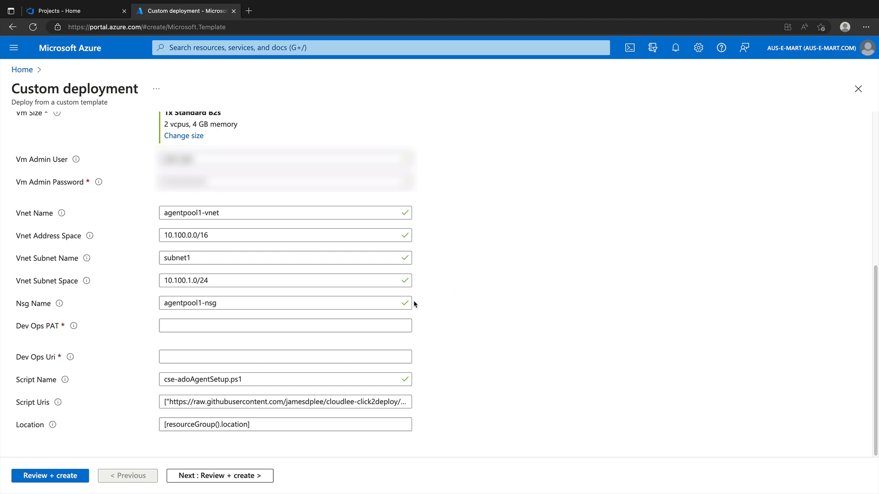
click(274, 323)
key(ctrl+v)
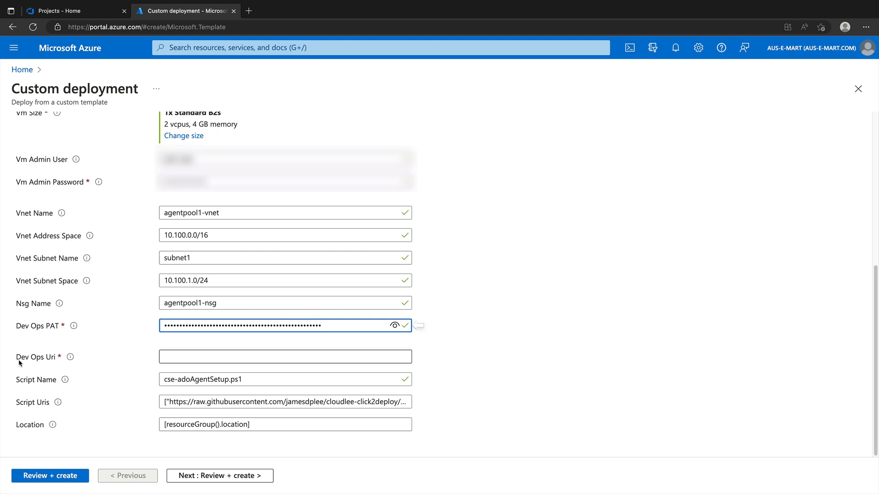
click(80, 14)
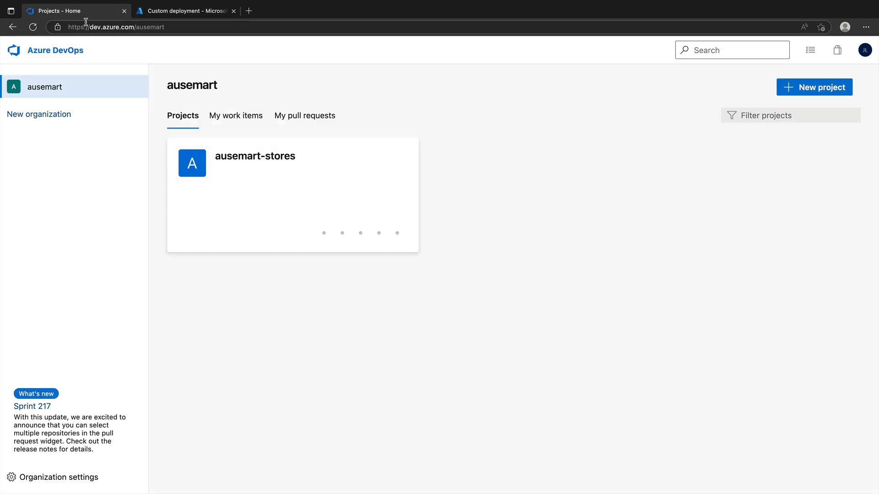
click(110, 29)
key(ctrl+c)
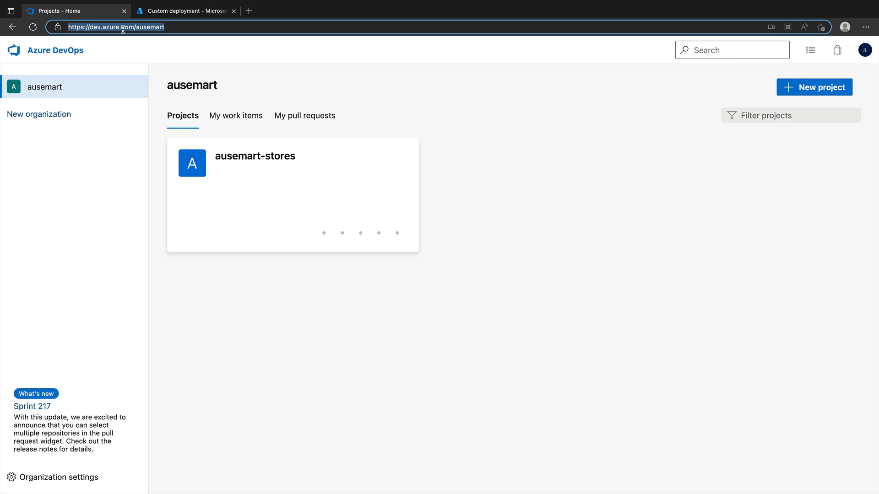
click(186, 11)
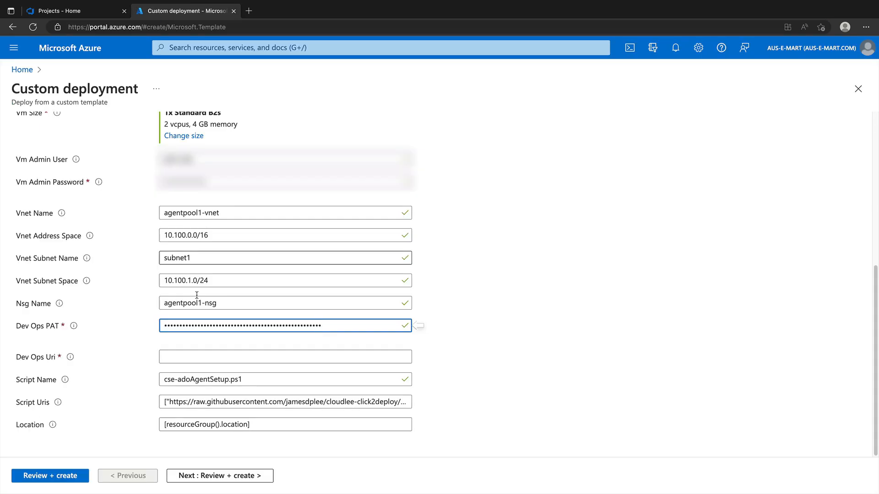
click(191, 357)
key(ctrl+v)
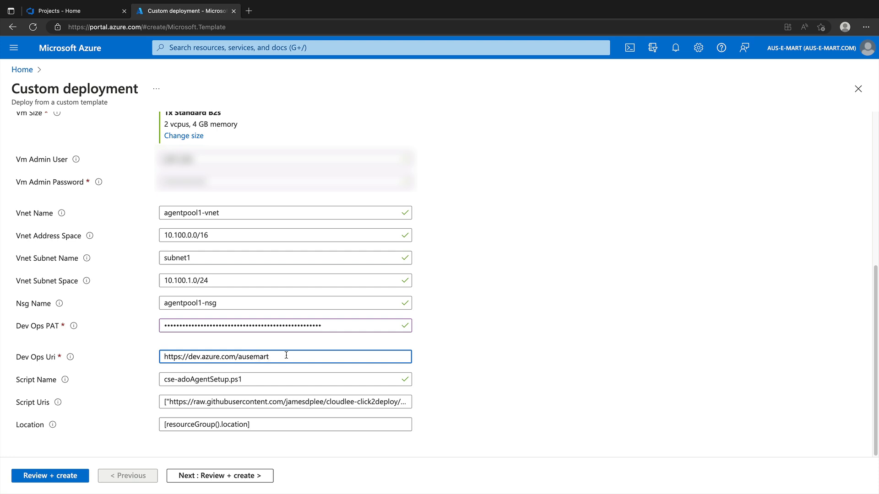
click(498, 350)
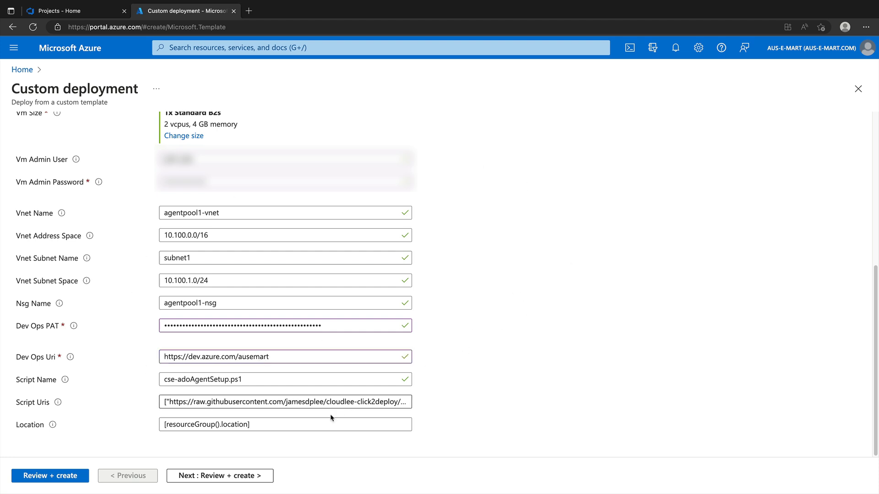
click(233, 481)
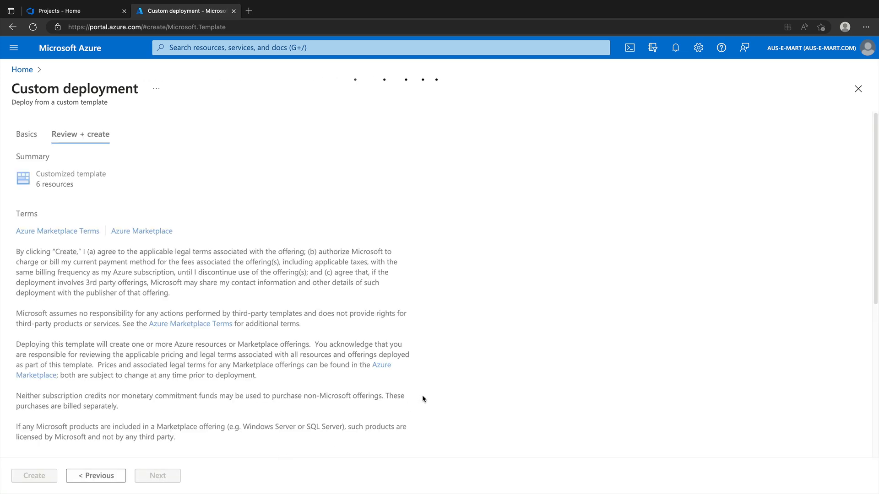
click(45, 474)
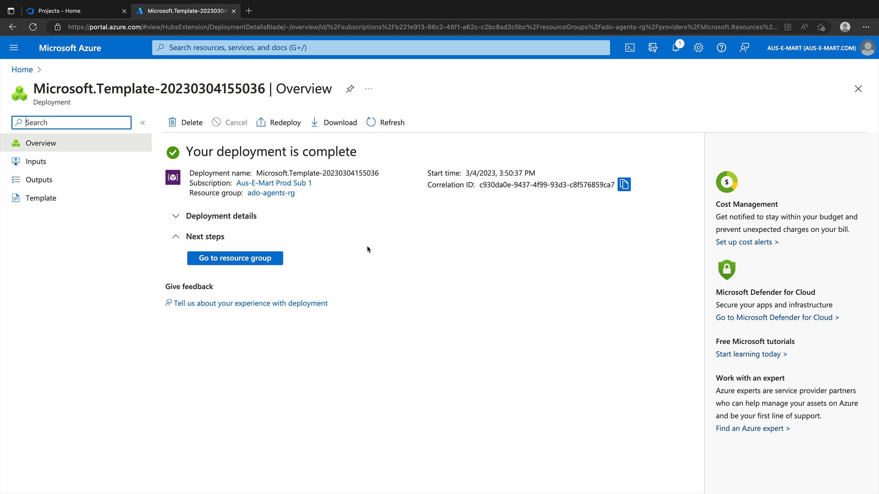
Step: Switch to Azure DevOps and view the agents of the Default agent pool in the ausemart organization settings
click(96, 12)
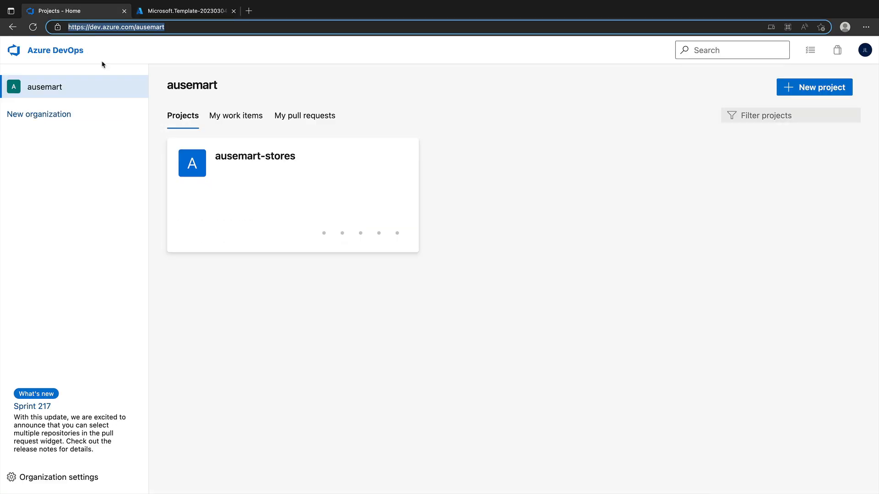
click(82, 480)
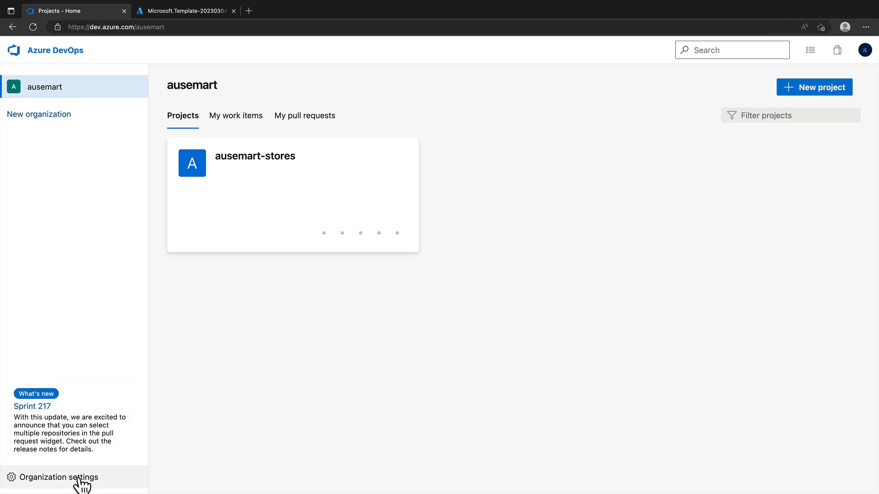
click(82, 479)
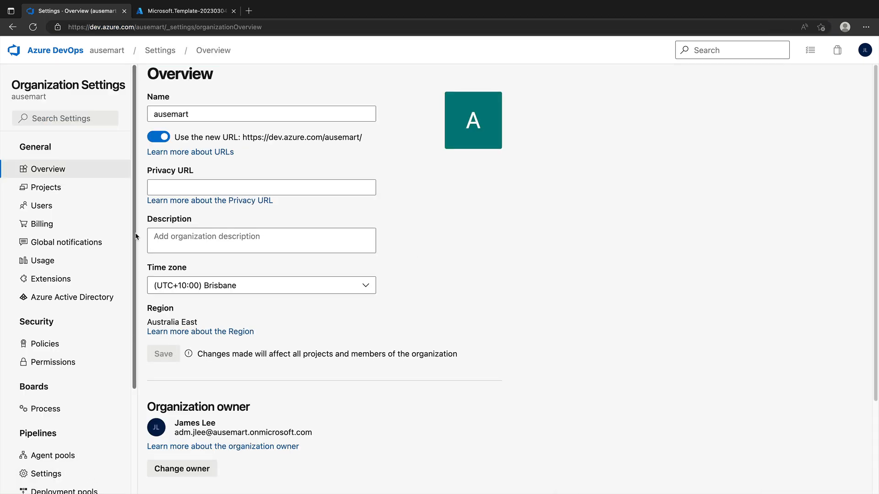
scroll(136, 237, down, 3)
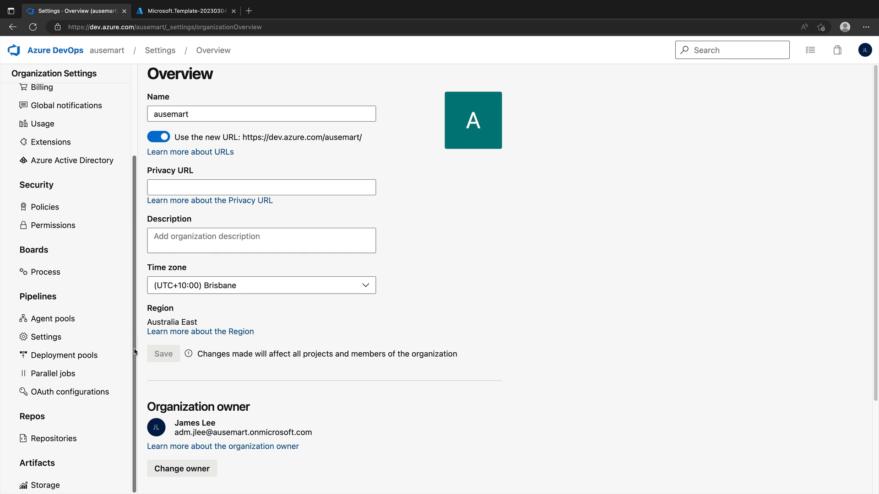
click(74, 319)
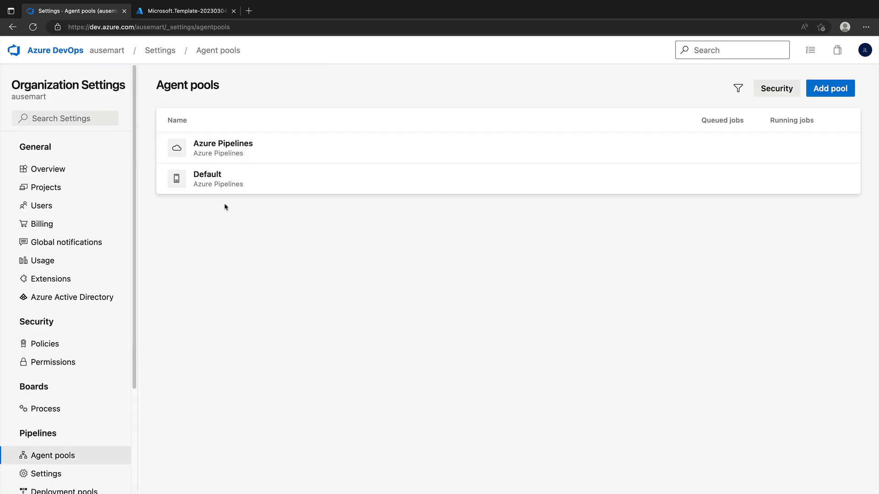
click(230, 186)
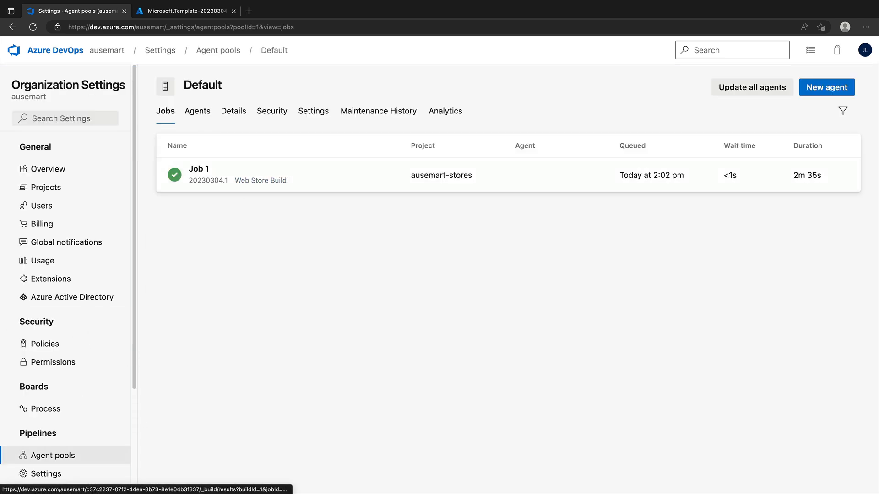
click(202, 116)
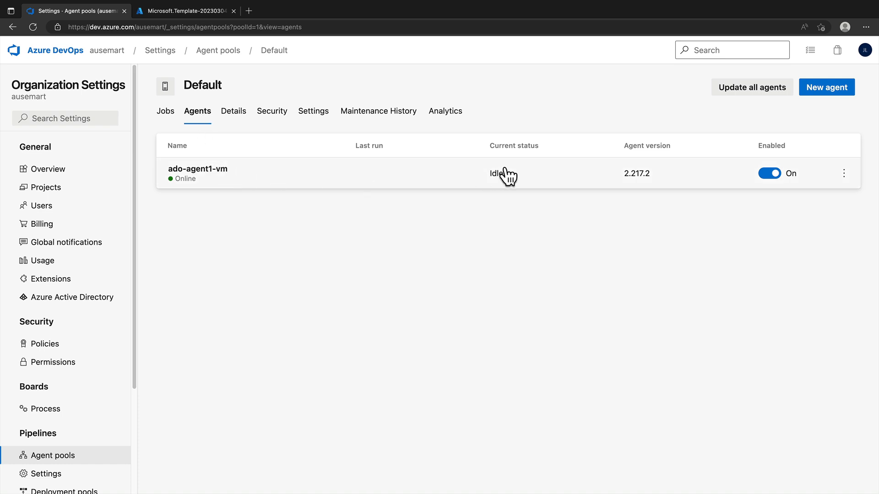